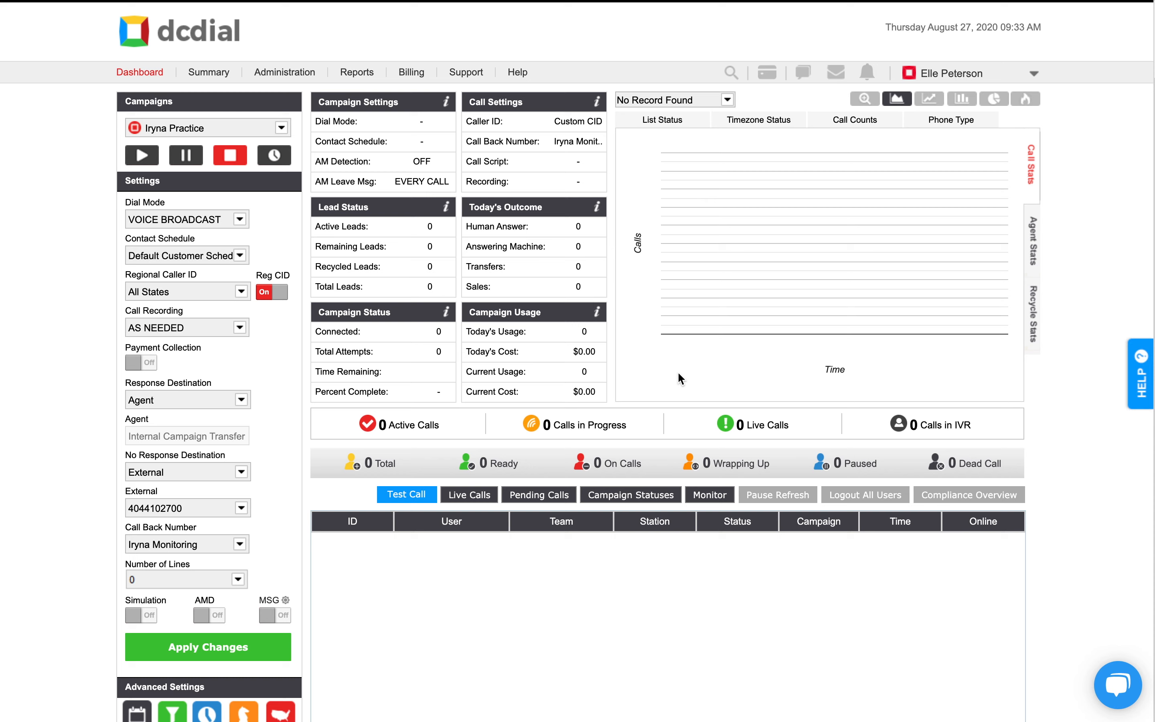
Open the IVR Designer within the inbound administration settings.
click(301, 73)
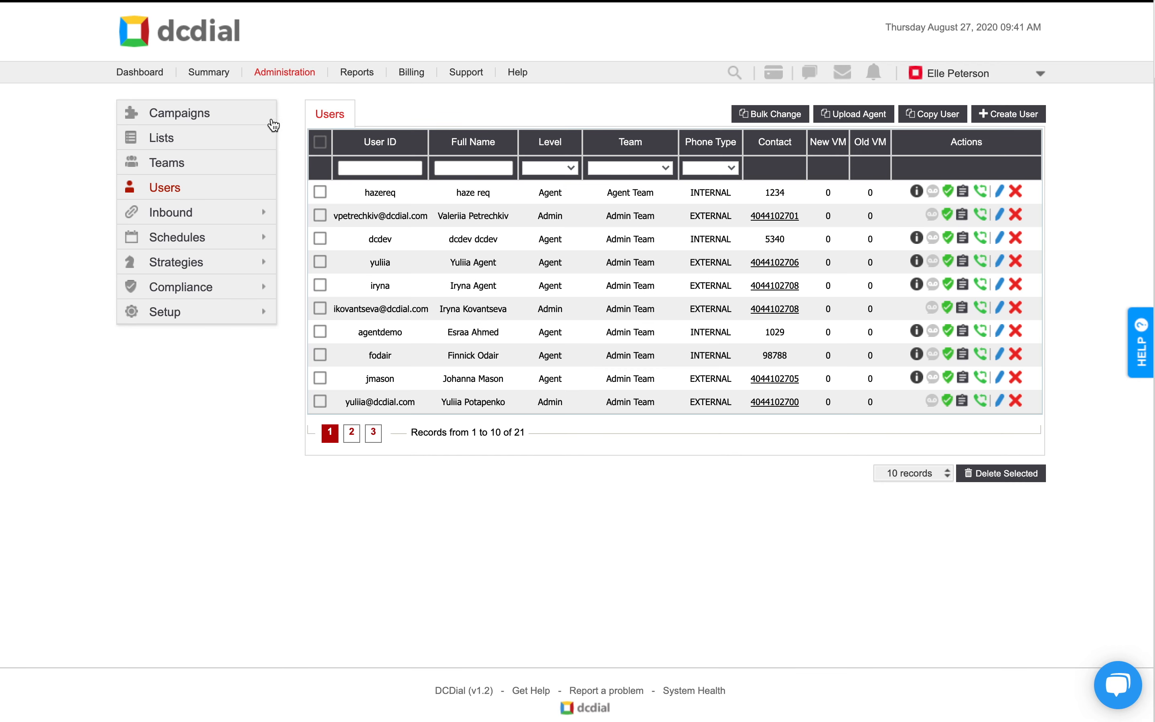
click(228, 212)
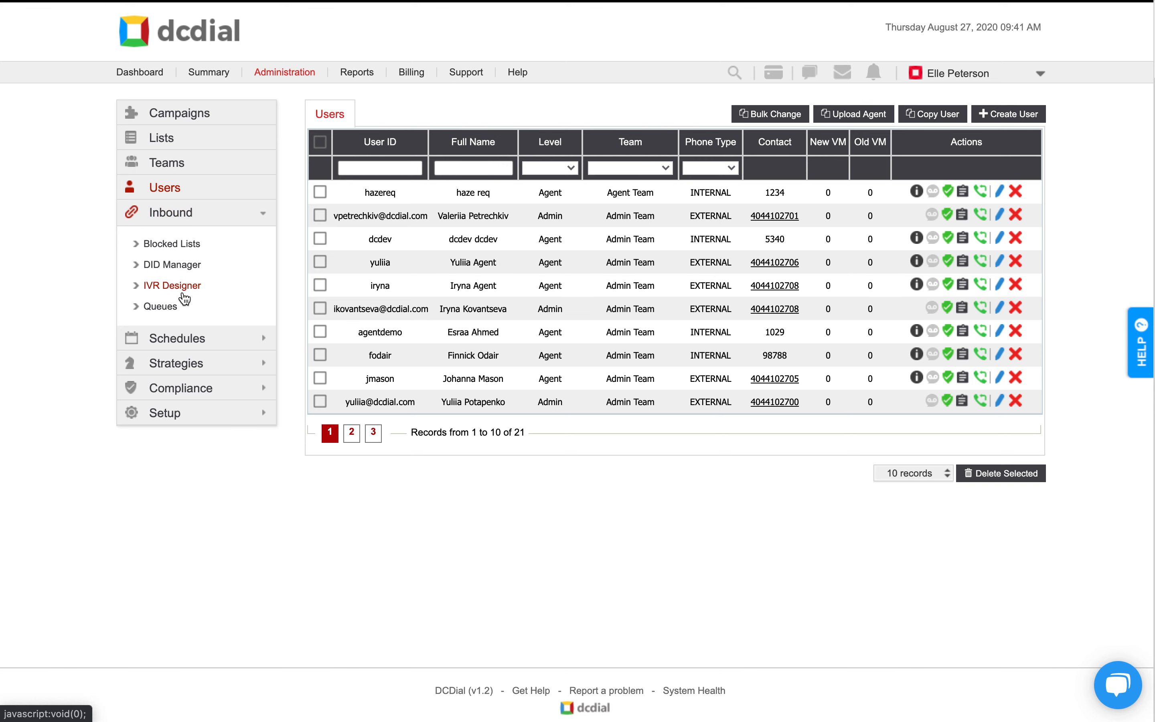
click(183, 292)
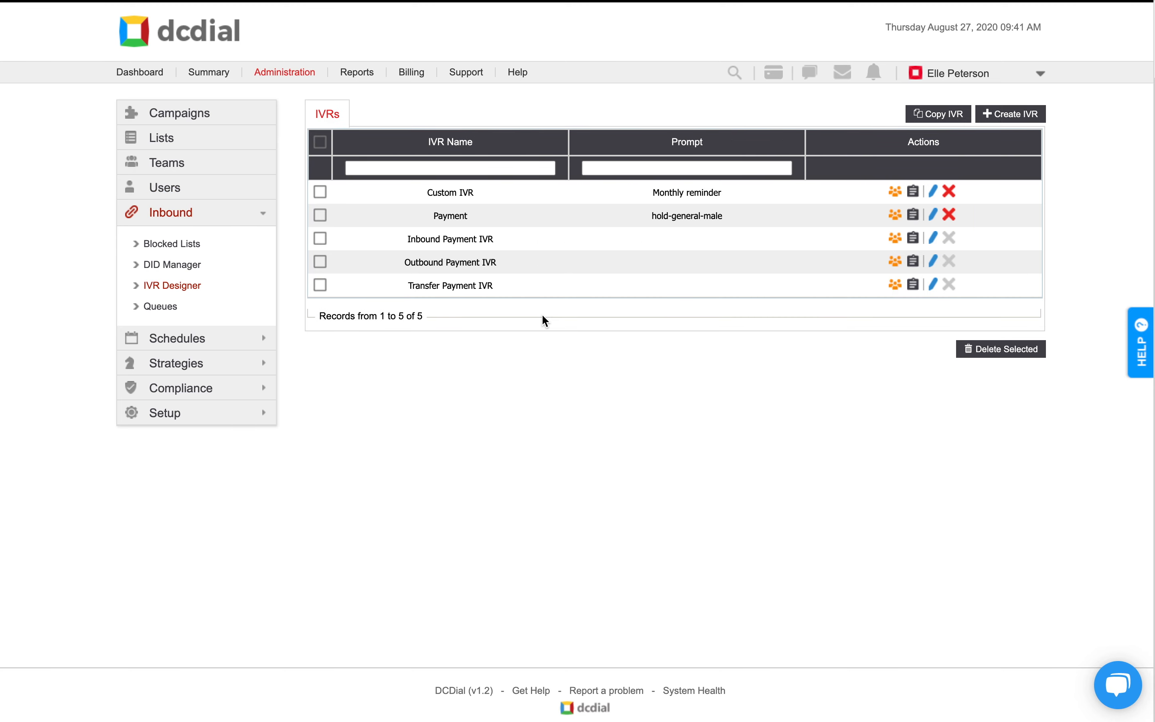
Create an IVR named Demo with the description Video.
click(1007, 115)
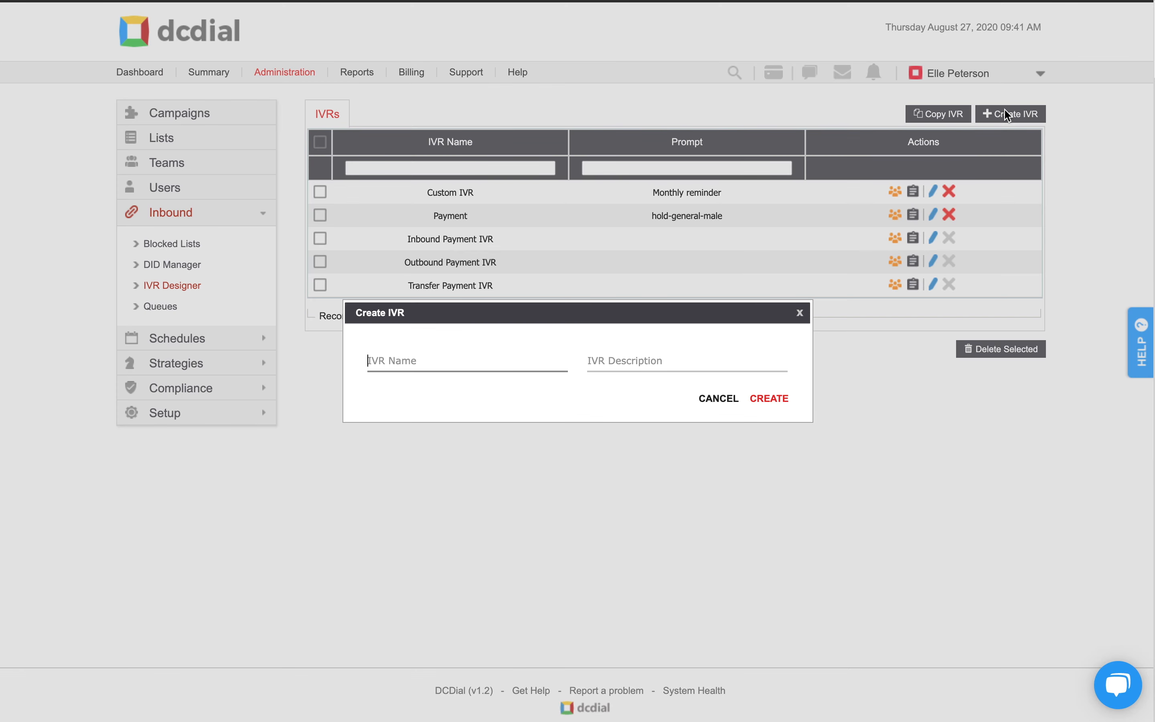
text(Demo)
click(728, 363)
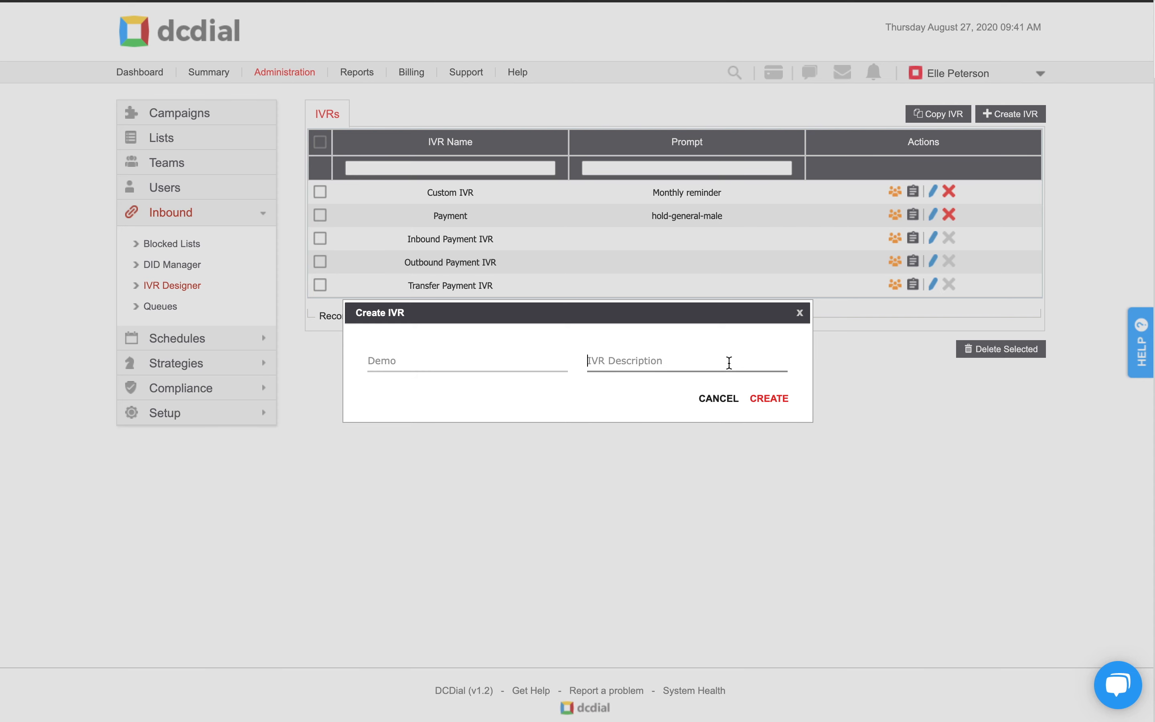
text(Video)
click(778, 399)
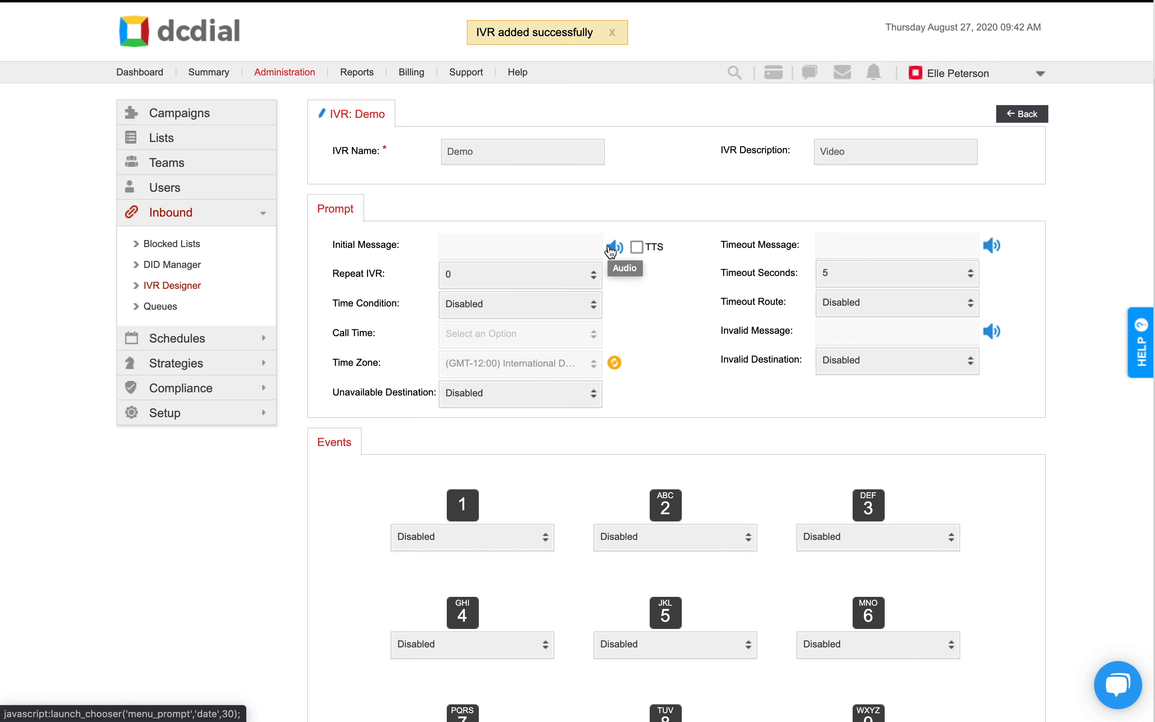
Enable TTS with Demo as the IVR's initial message and set Repeat IVR to 2.
click(642, 246)
click(571, 251)
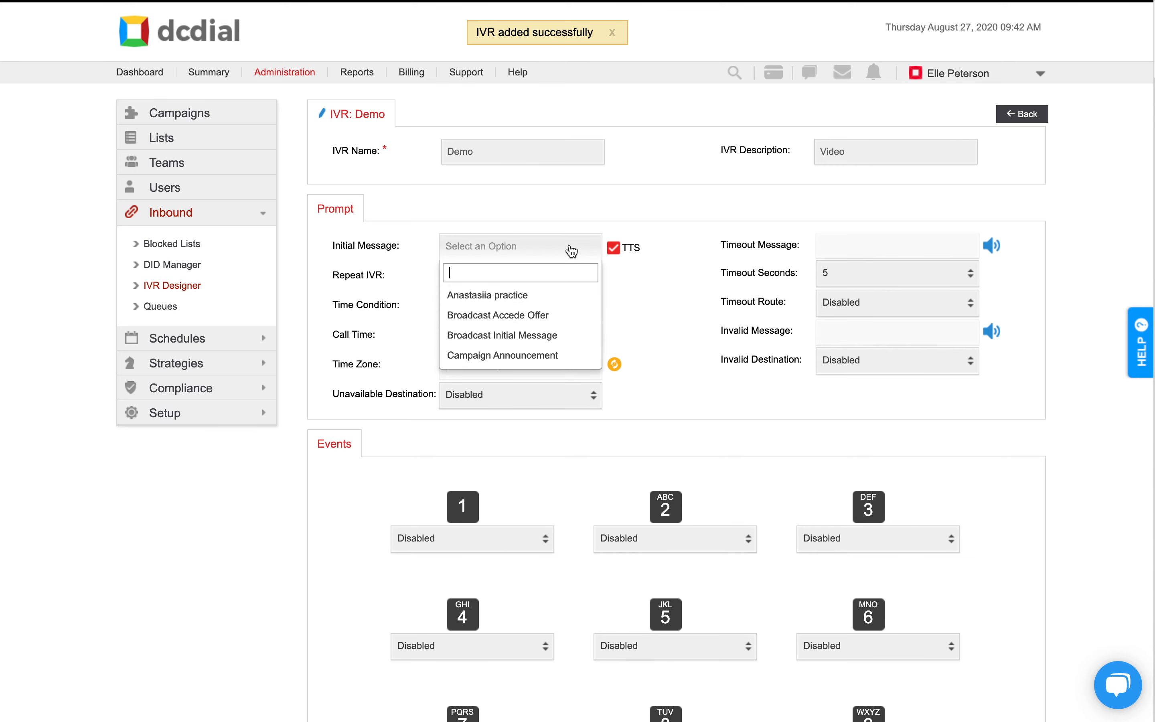
scroll(557, 336, down, 2)
click(556, 342)
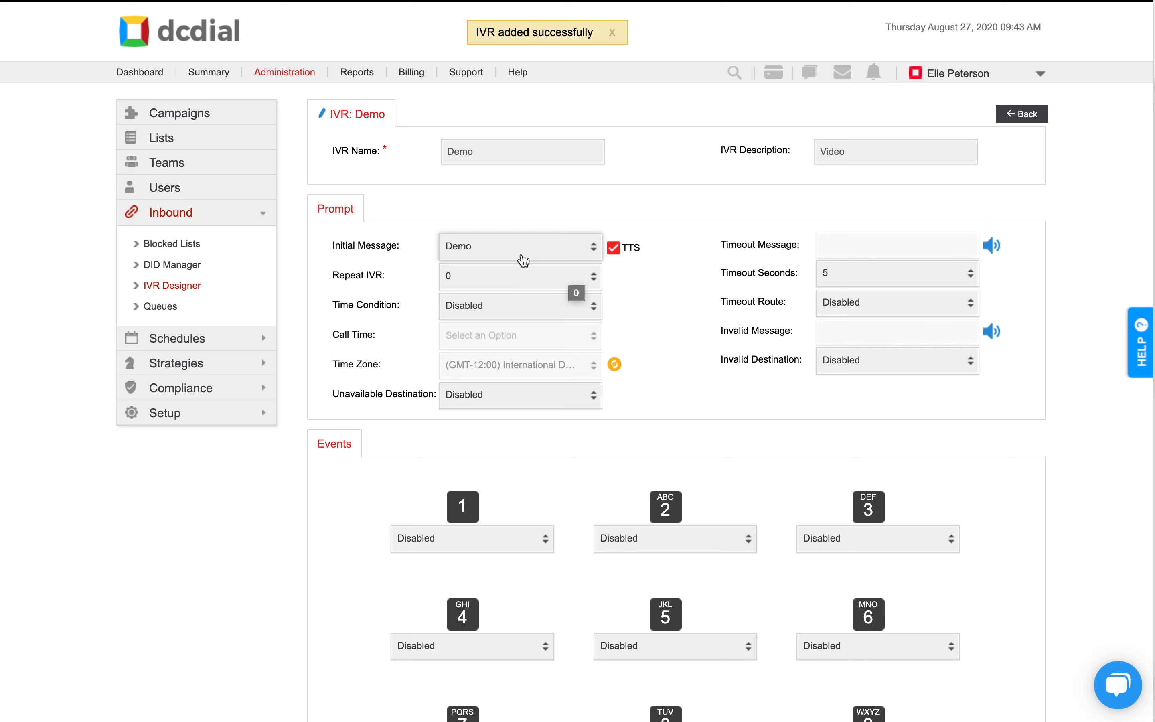
click(507, 281)
click(509, 292)
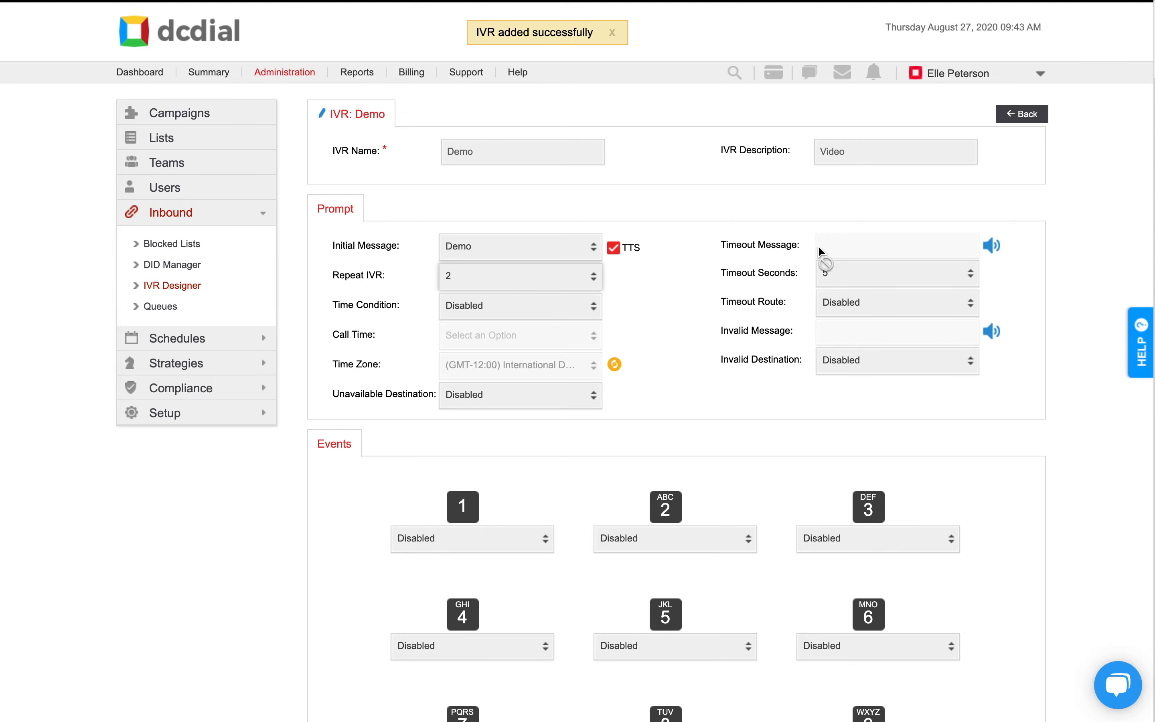
Choose woman_if-you-are-not.wav from the Payment IVR folder of System Audio as the timeout message.
click(991, 246)
click(305, 163)
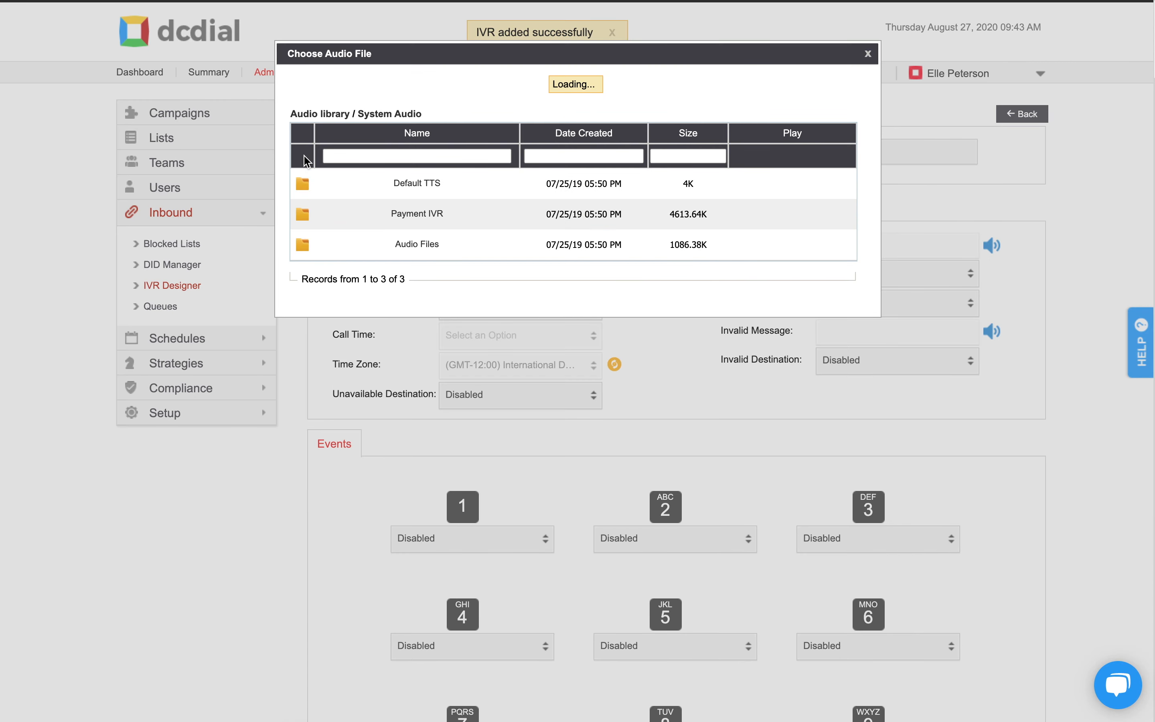
click(301, 217)
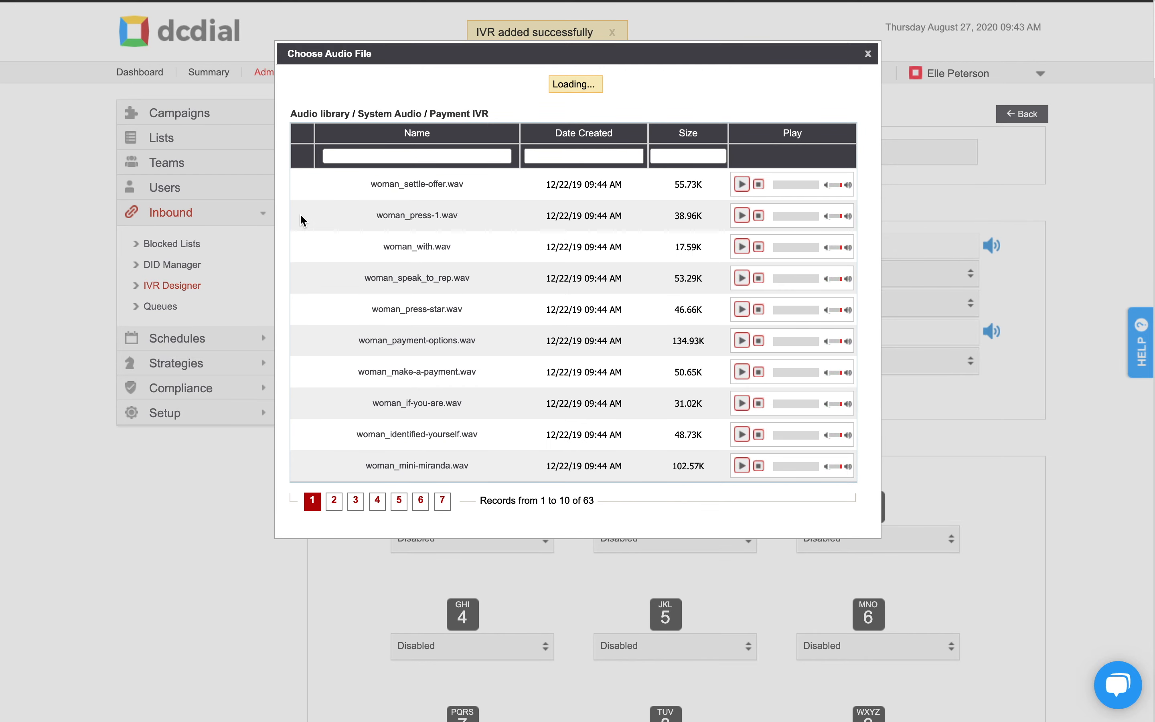
click(334, 500)
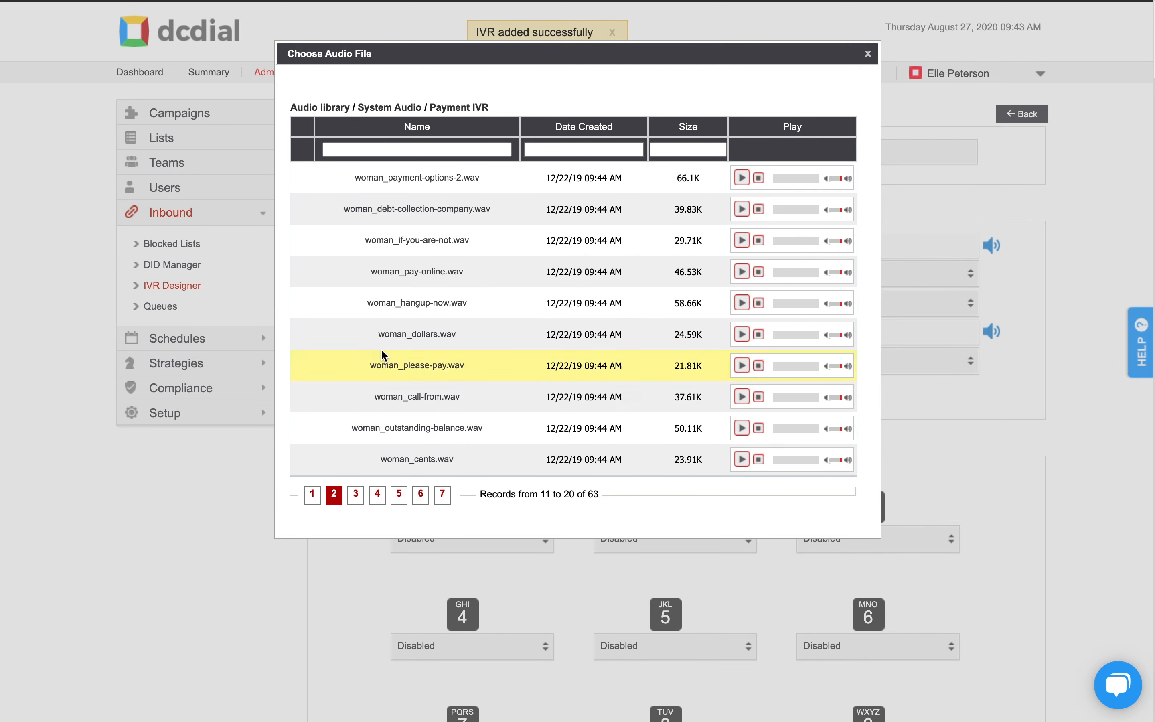
click(421, 243)
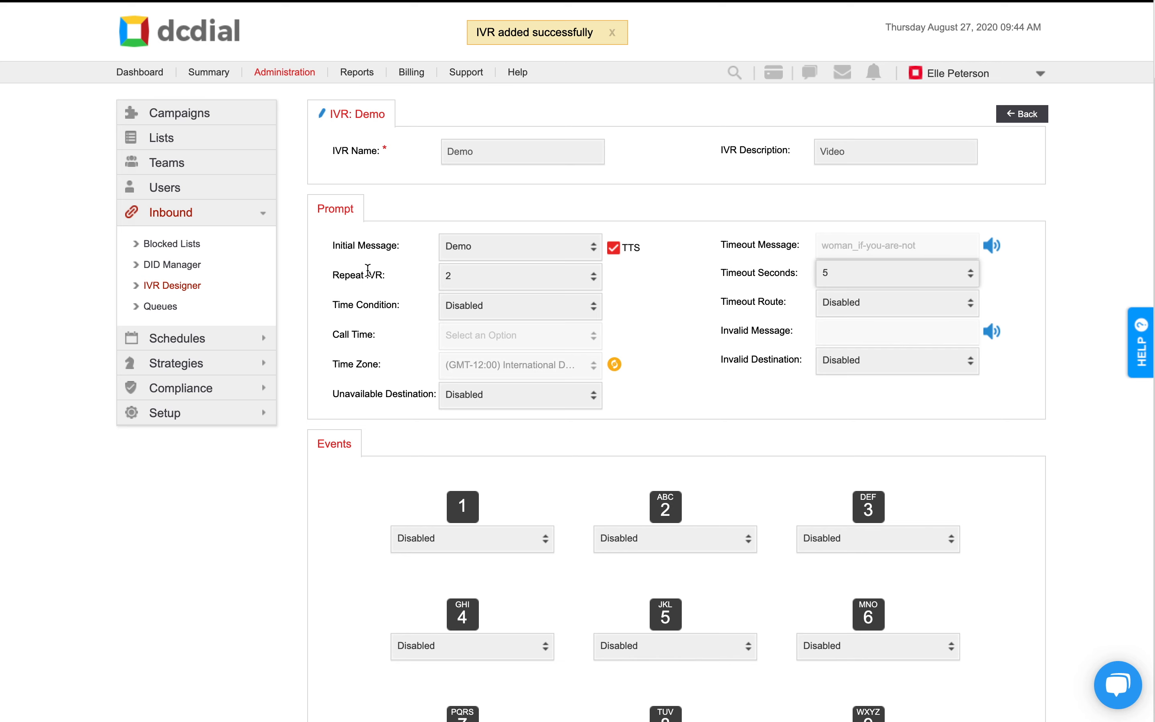
Set Repeat IVR to 1 and Timeout Seconds to 10.
click(446, 283)
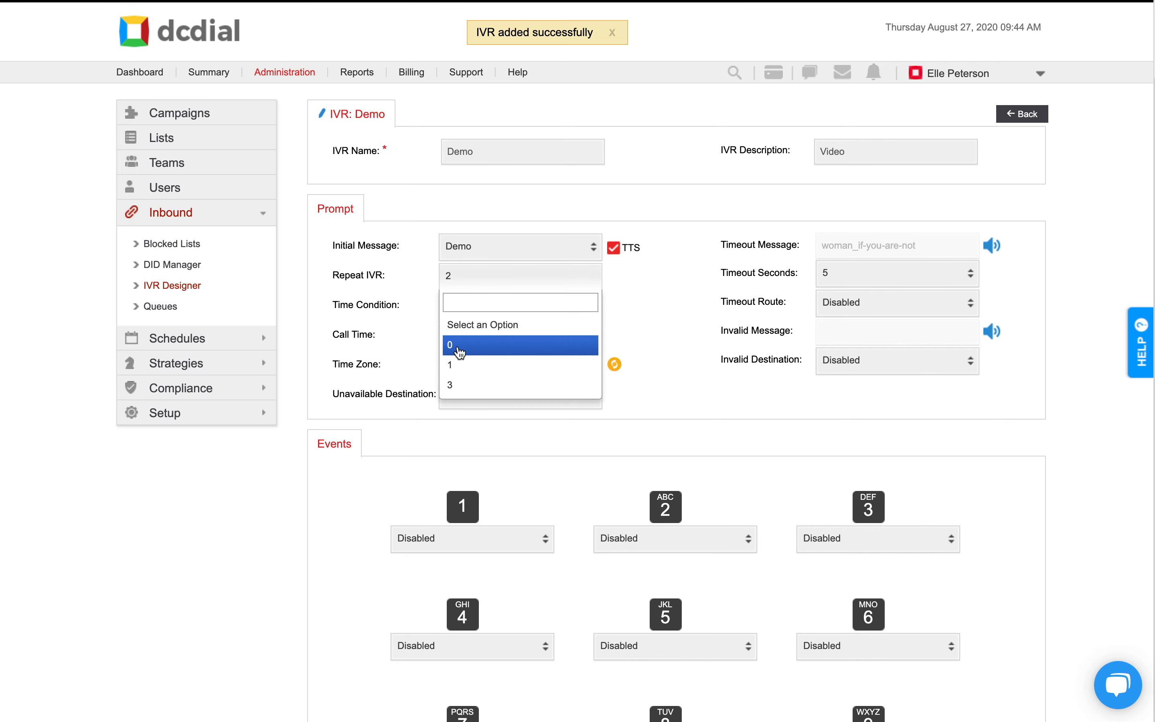
click(459, 364)
click(831, 285)
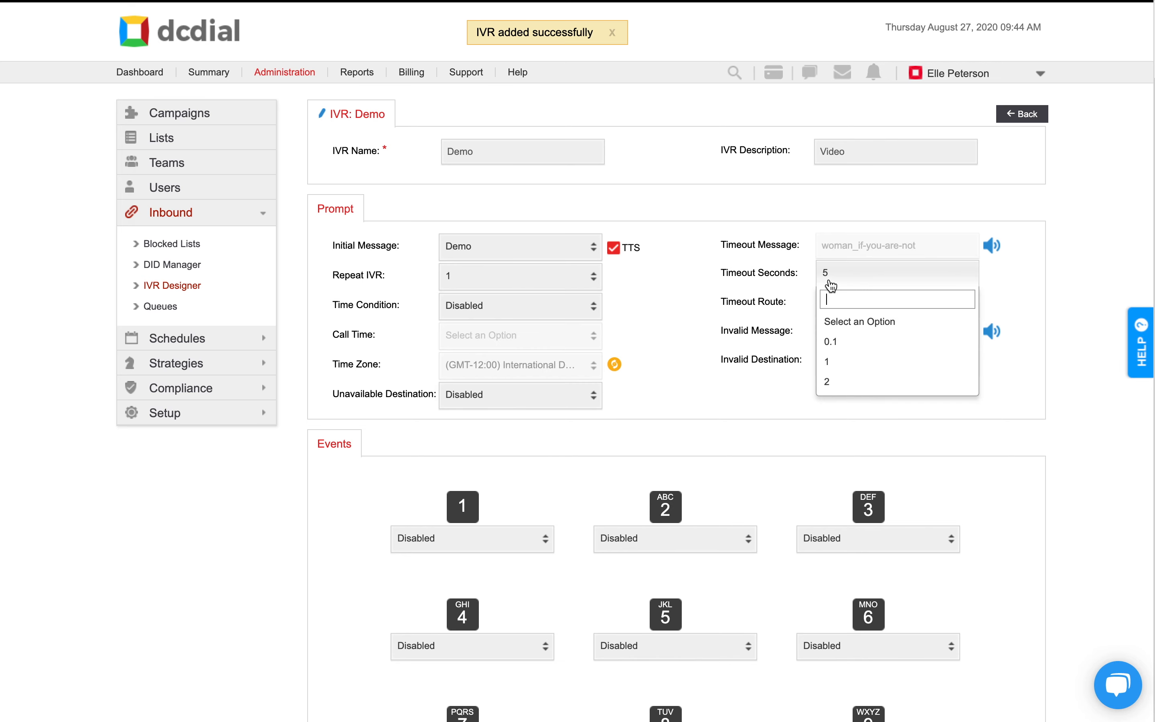
text(10)
key(Return)
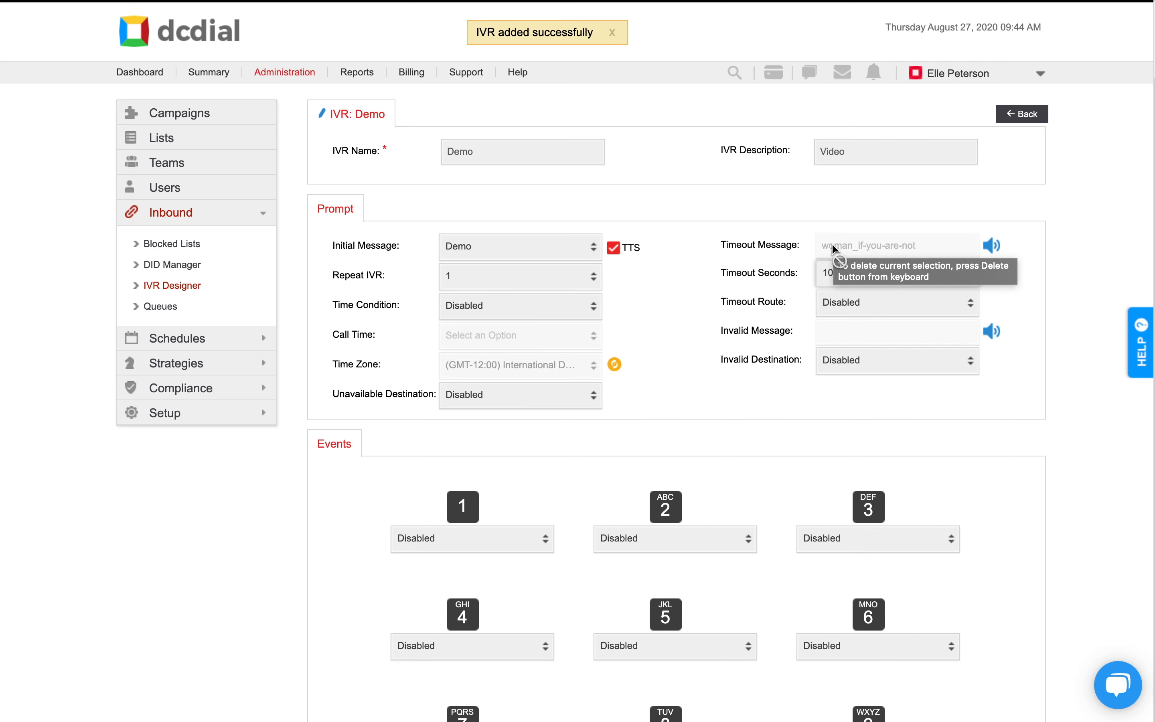
Set the IVR's timeout route to Hangup.
click(824, 309)
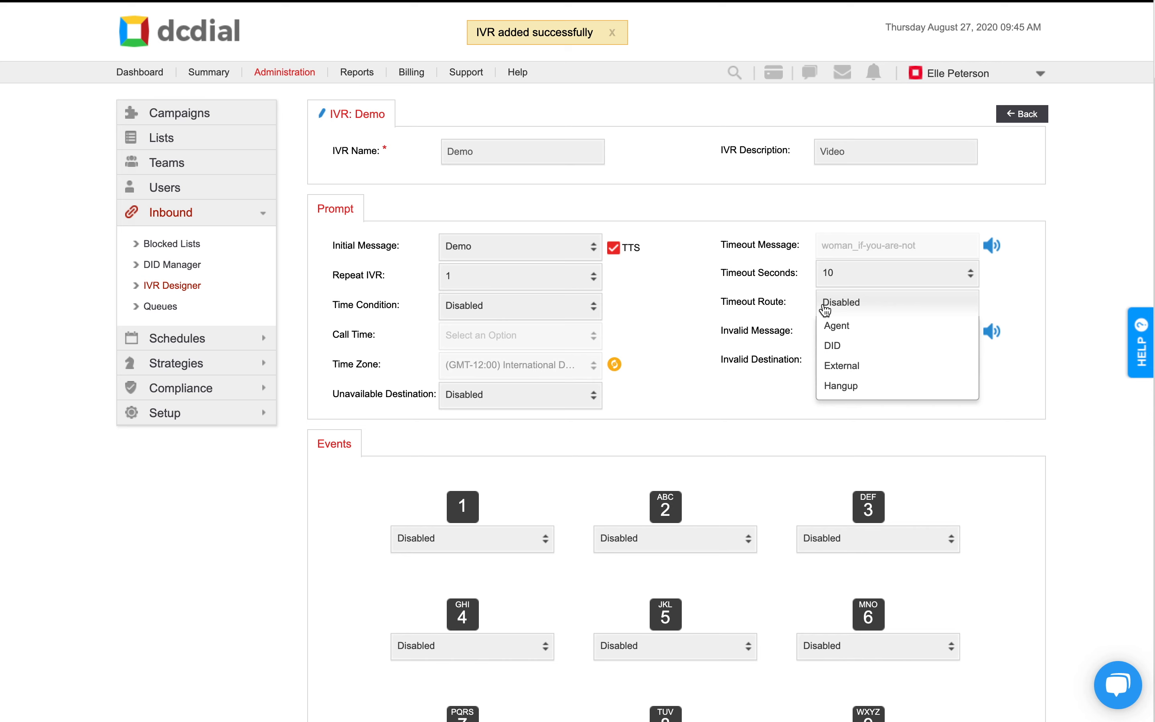
click(828, 386)
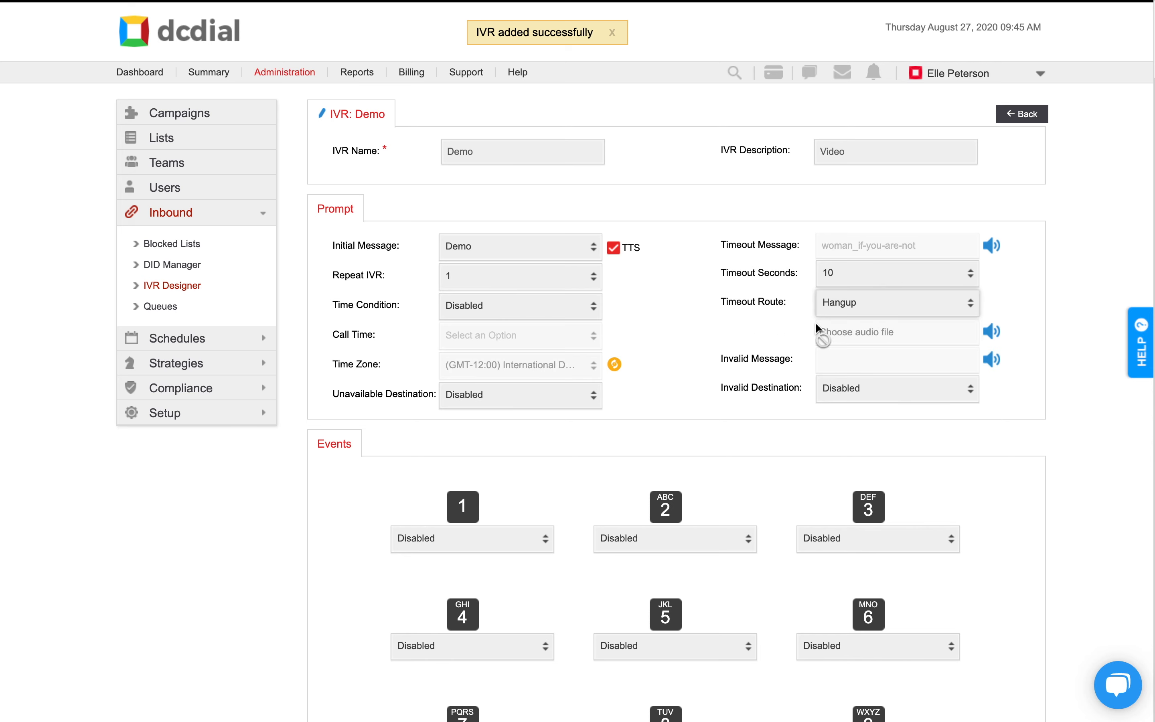
click(635, 313)
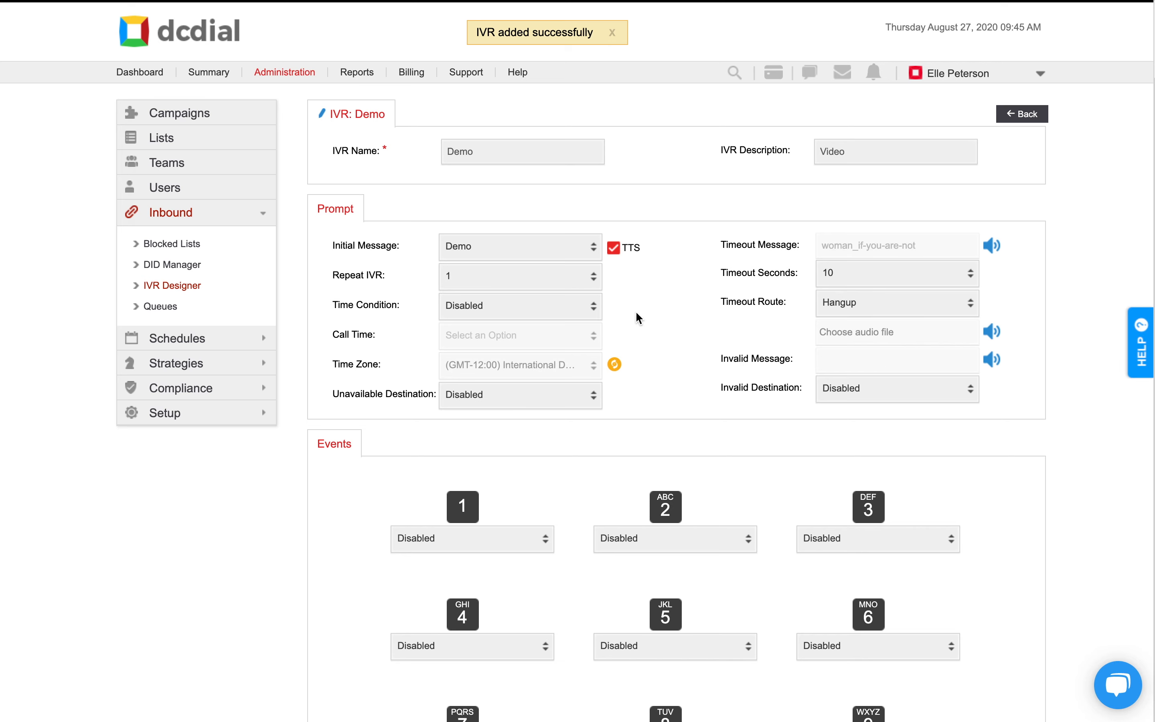
Enable the time condition and use Default Customer Schedule as the call time.
click(563, 316)
click(561, 329)
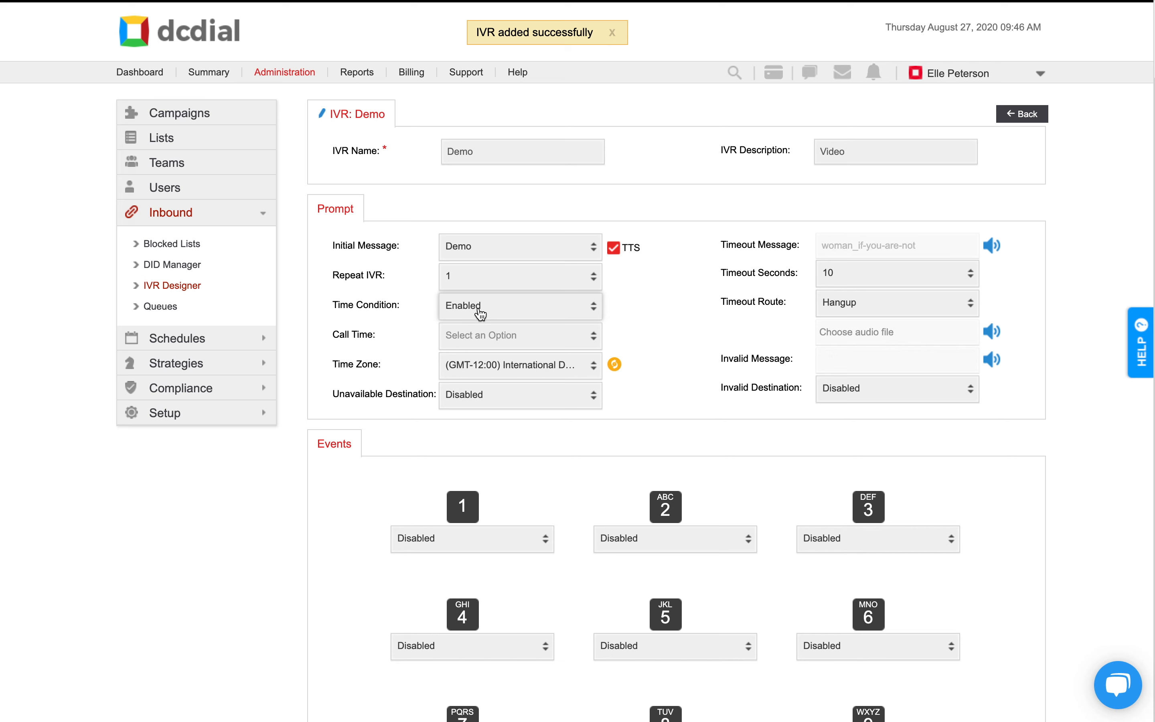
click(477, 342)
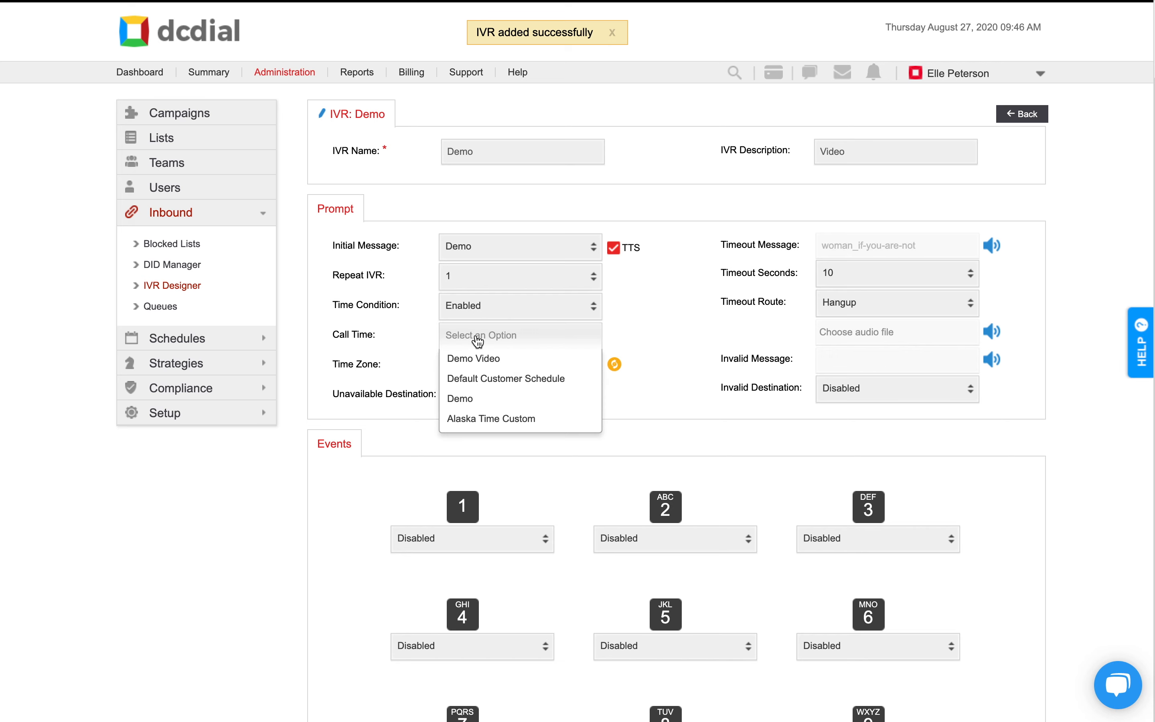
click(478, 379)
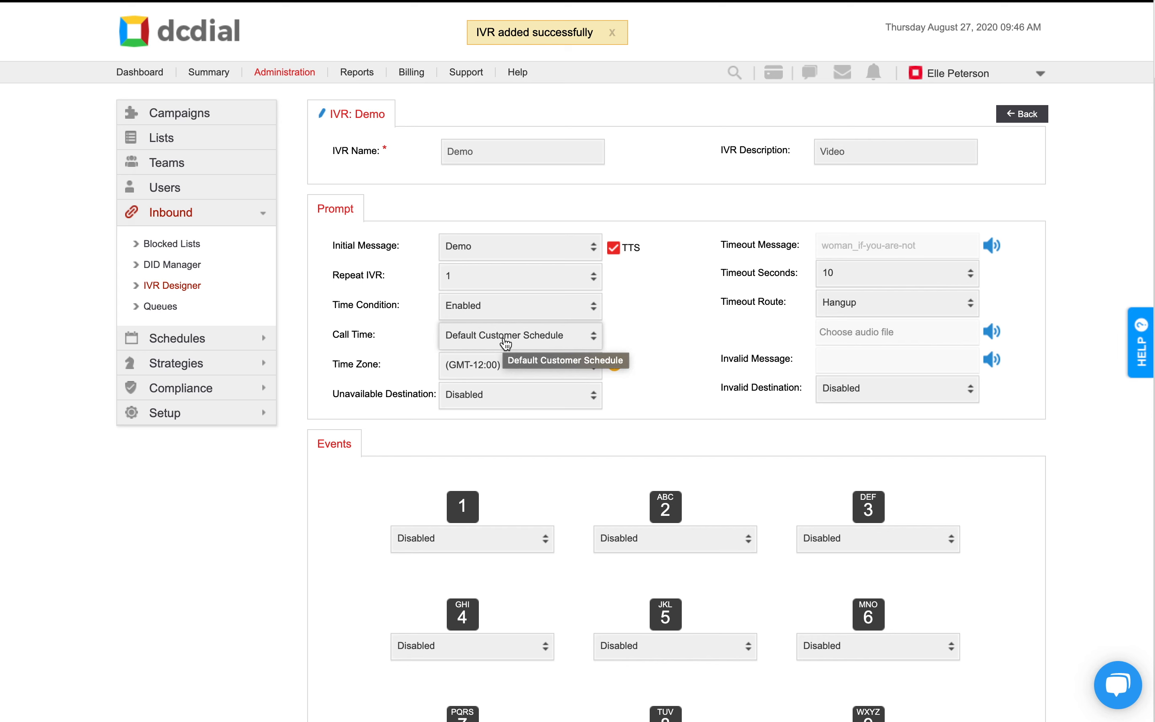
click(504, 314)
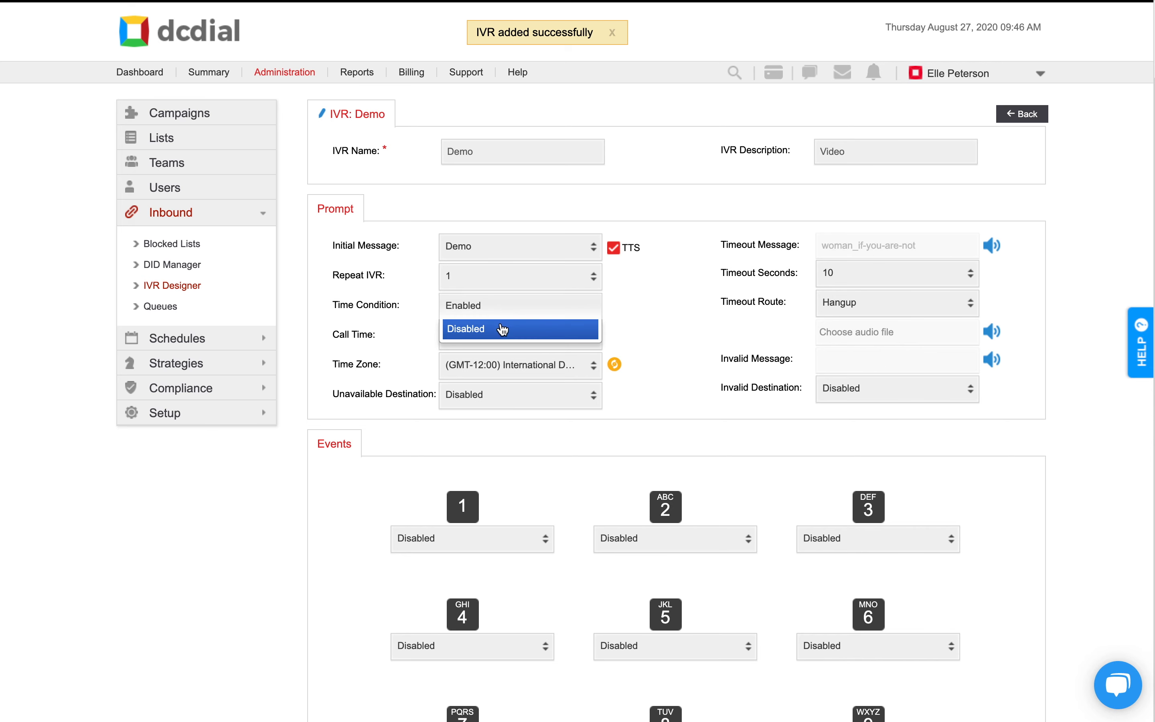
click(502, 317)
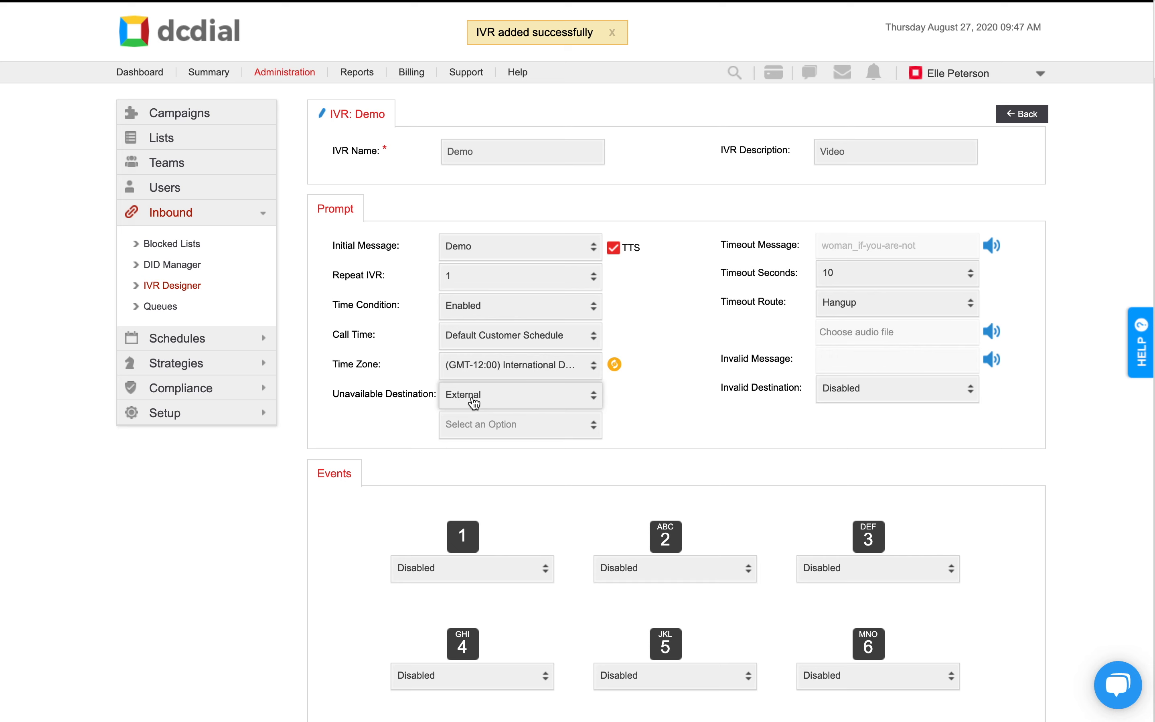
Keep the unavailable destination as External and assign it the listed external phone number.
click(474, 403)
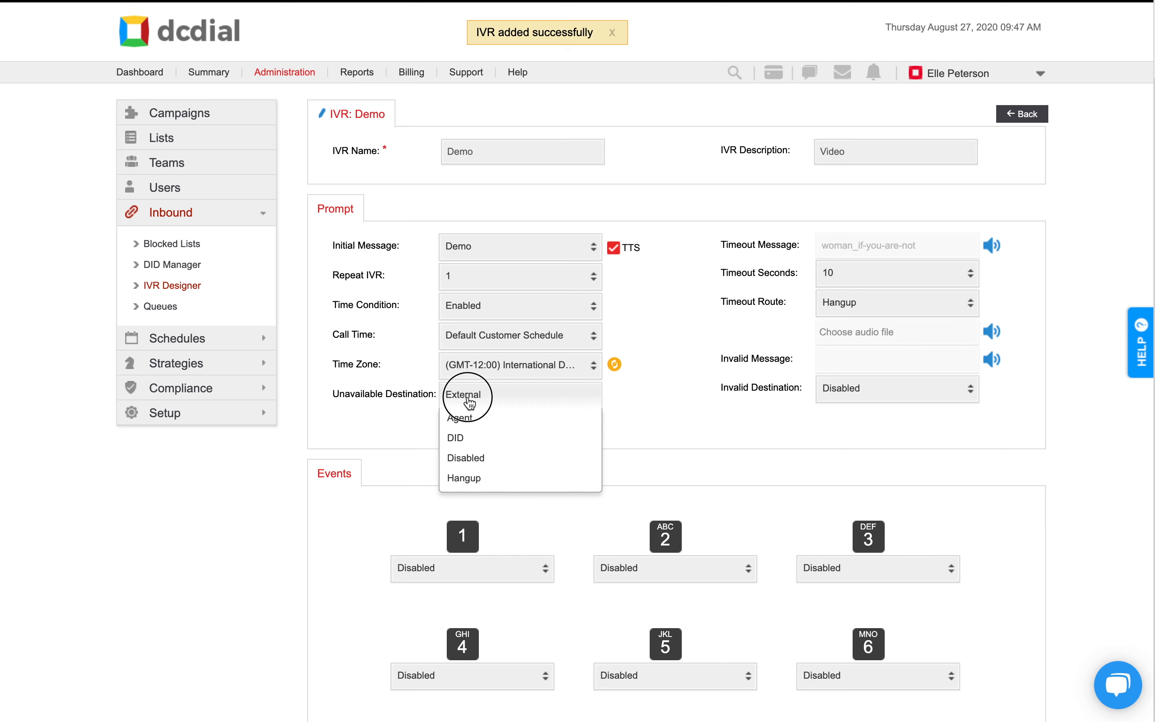
click(469, 402)
click(472, 425)
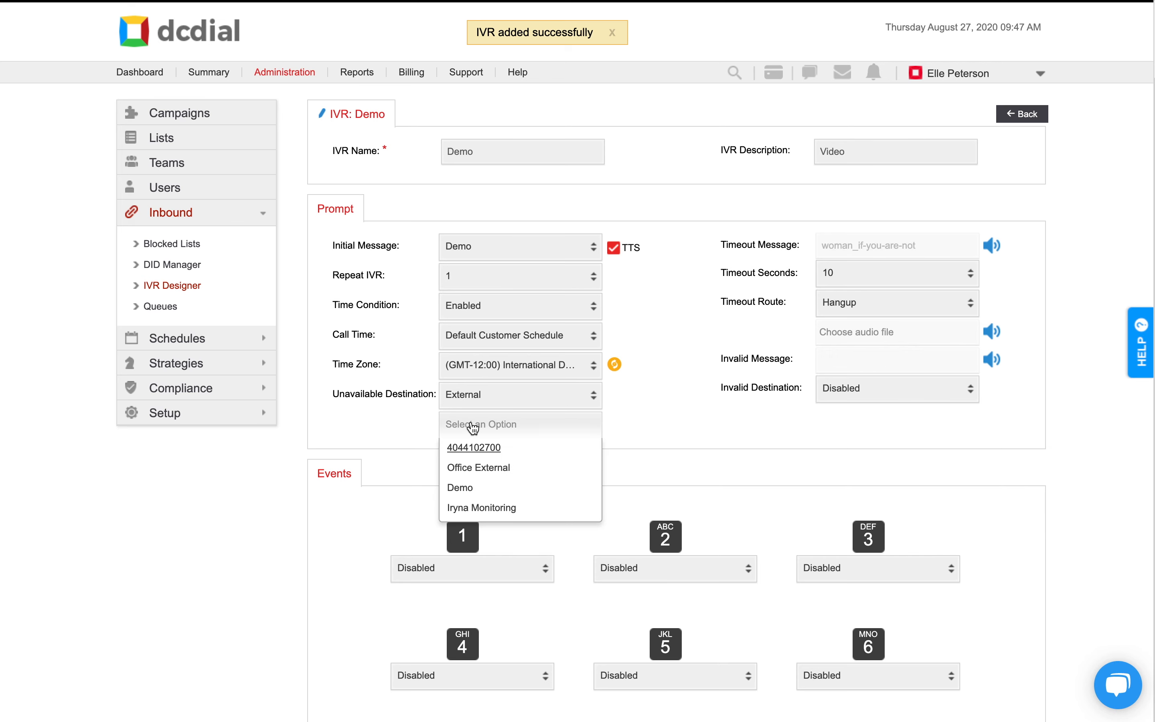
click(471, 448)
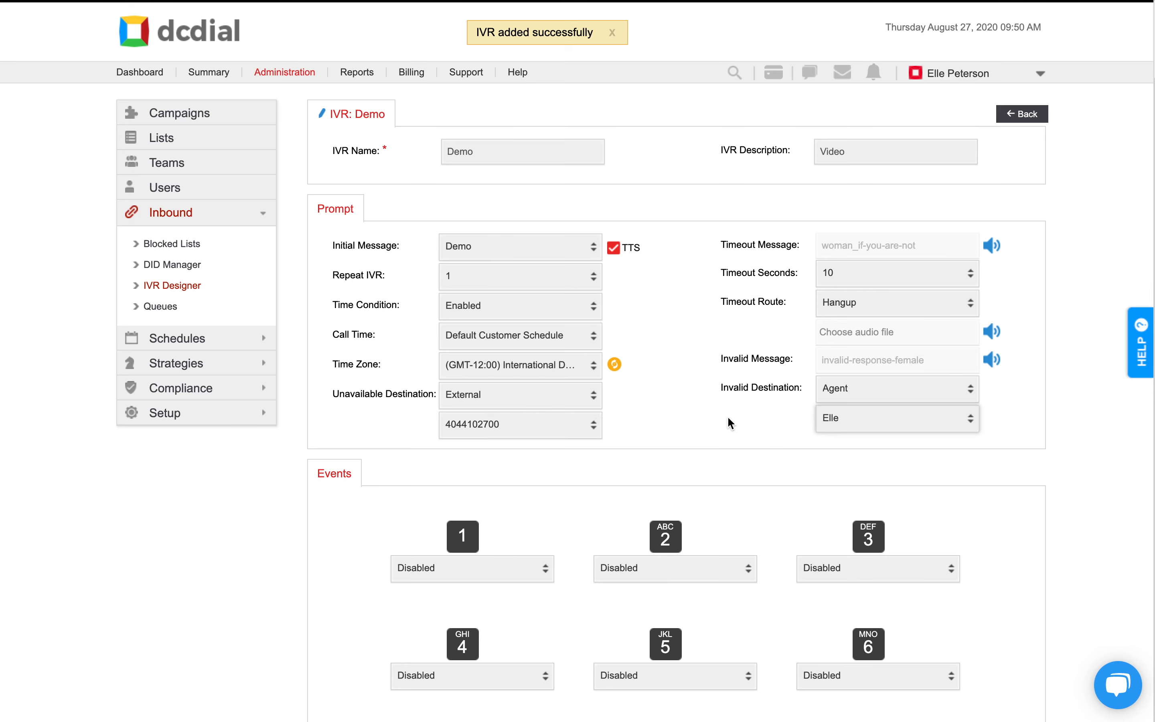
Assign Get Payment to the key 1 event.
scroll(728, 418, down, 6)
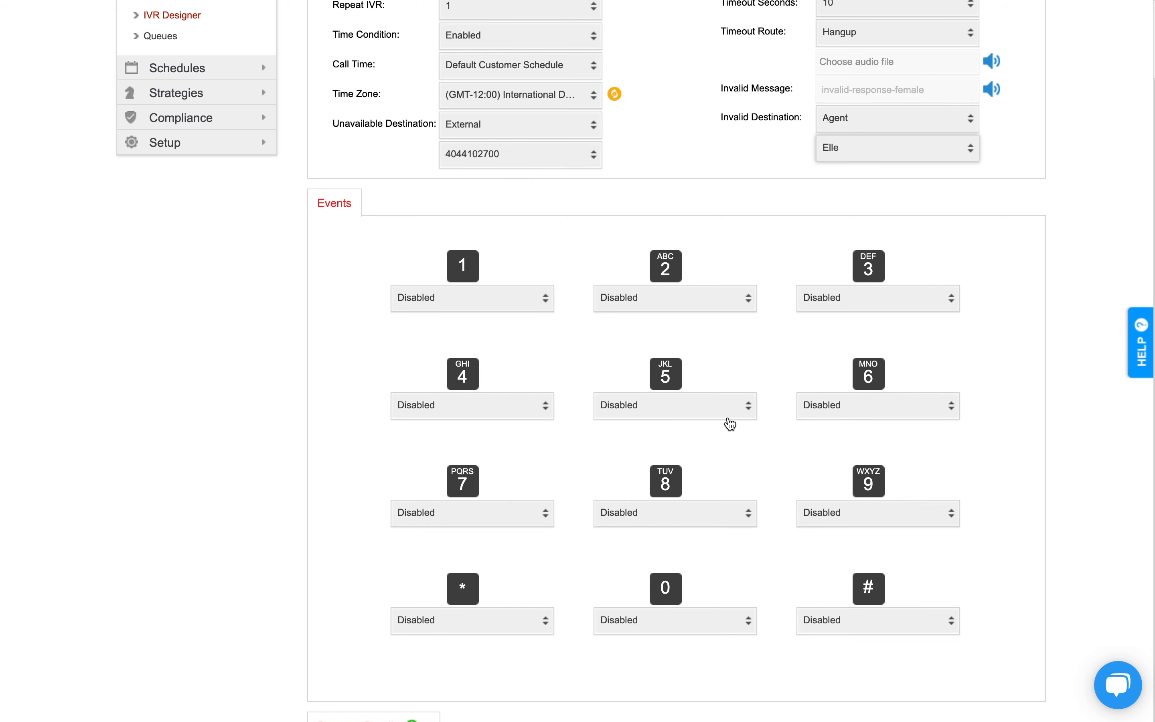
scroll(731, 424, down, 1)
click(523, 271)
scroll(508, 338, up, 2)
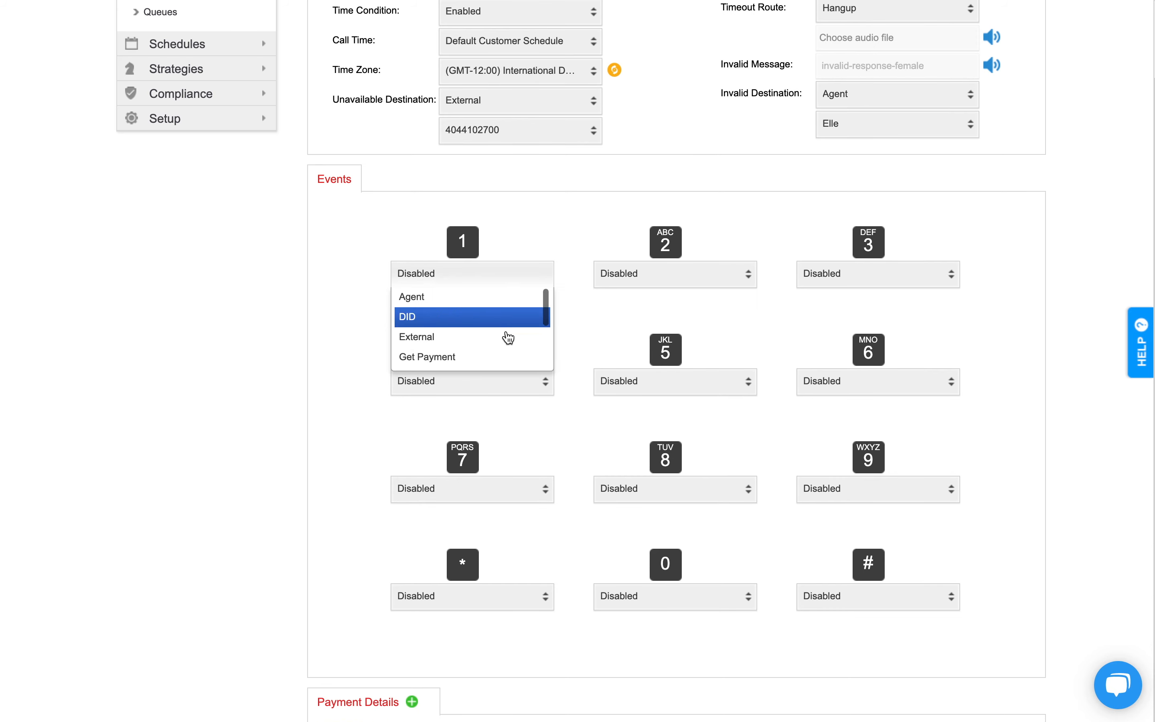
click(505, 355)
Assign Agent to the key 2 event and select the individual agent who receives the calls.
click(605, 282)
scroll(606, 288, up, 2)
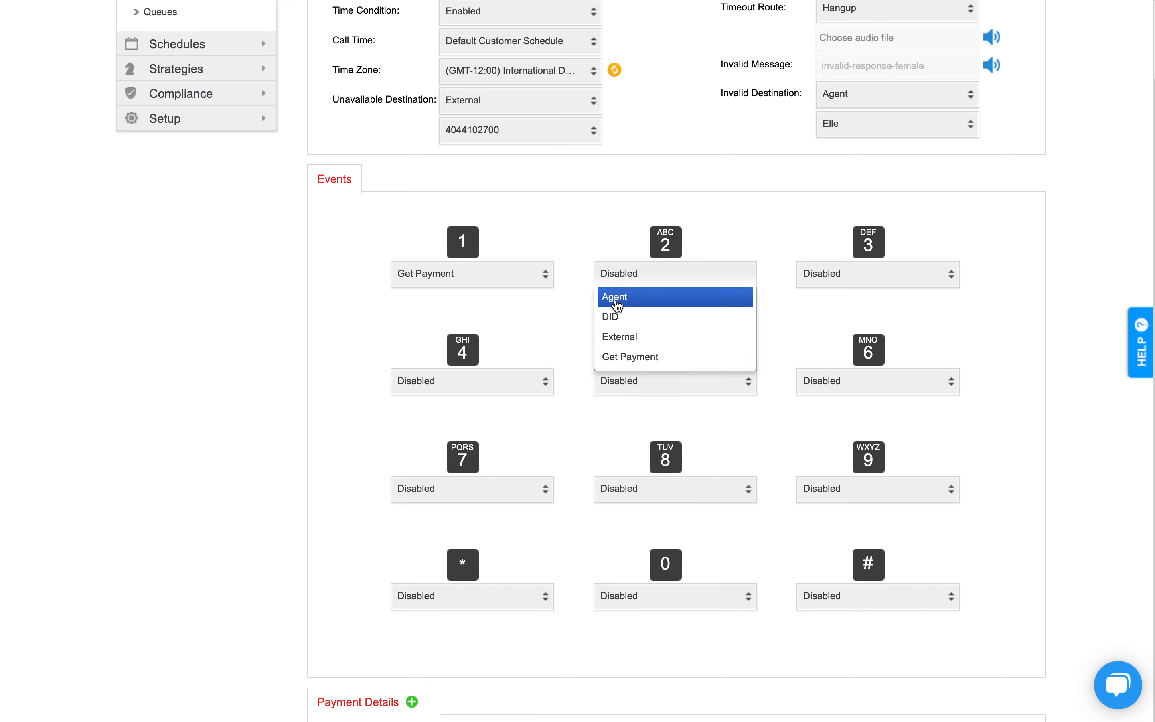
click(618, 296)
click(615, 326)
Assign Voicemail to the key 3 event with the Demo Admin voicemail box.
click(859, 275)
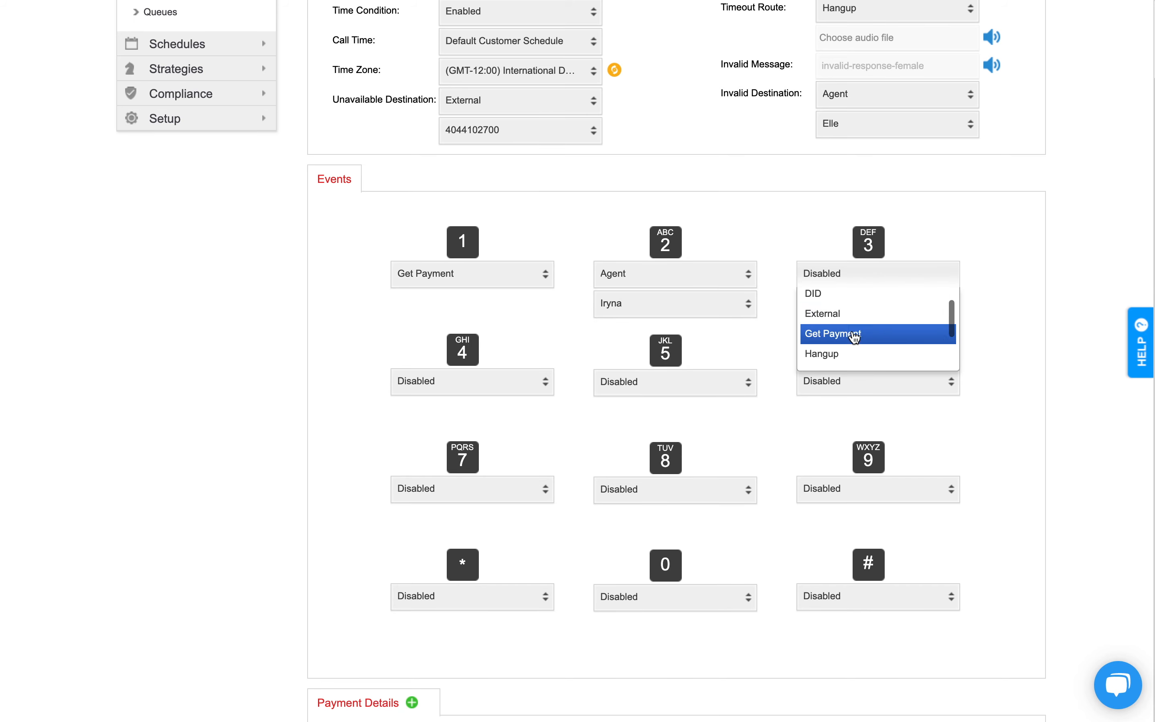
scroll(854, 336, down, 3)
click(859, 357)
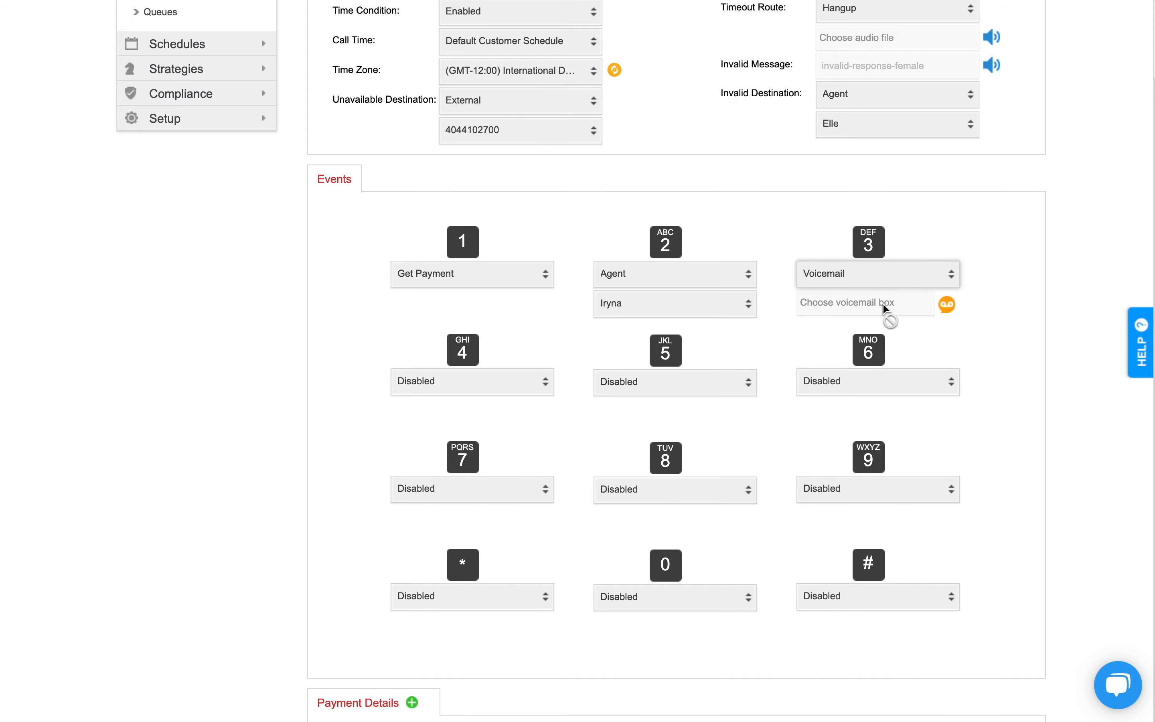
click(944, 305)
click(408, 463)
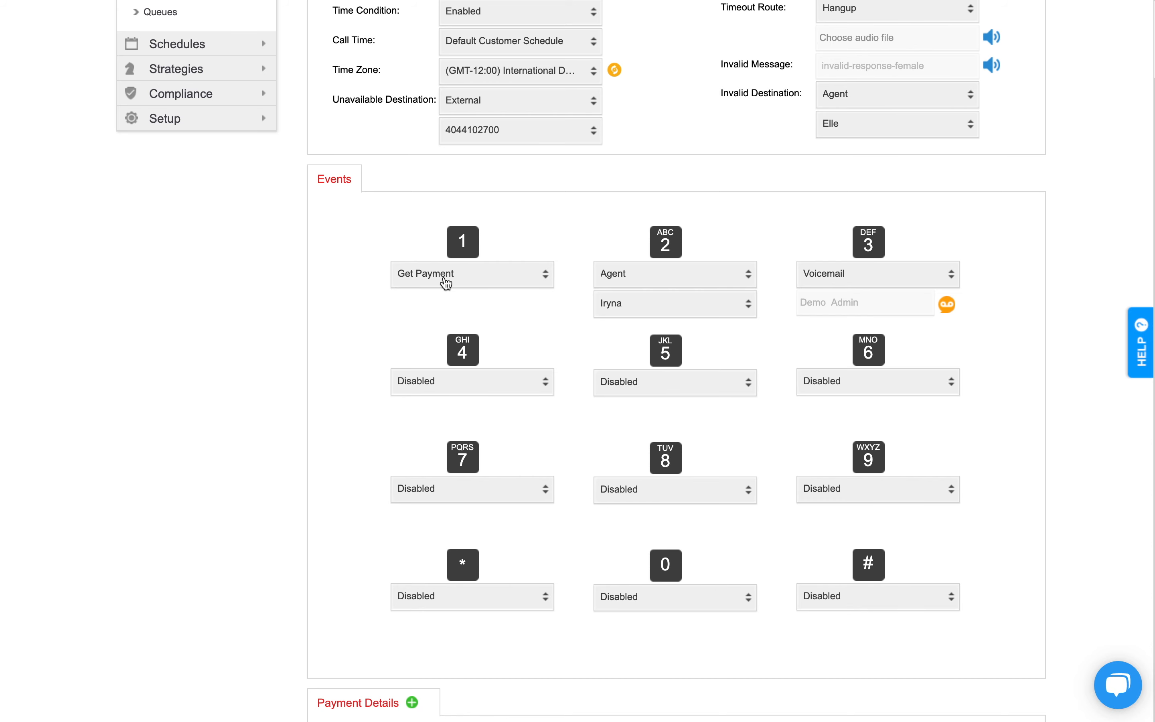
Select a payment gateway in the payment details and submit the Demo IVR.
scroll(462, 258, down, 6)
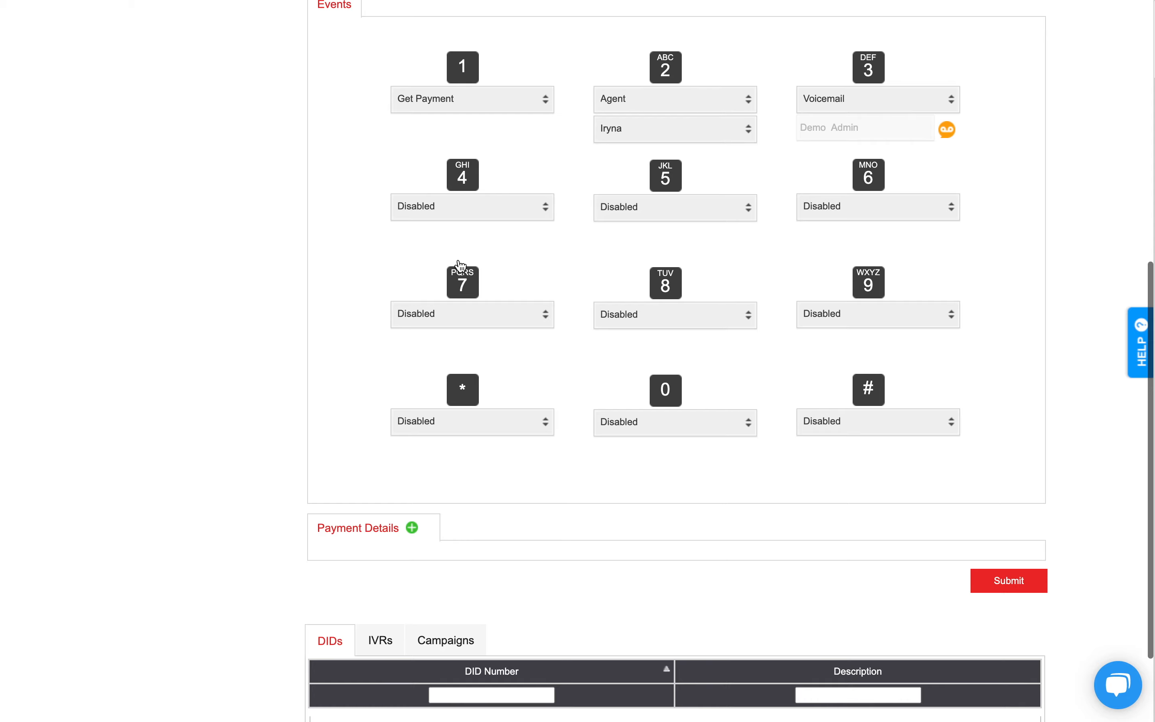
click(412, 417)
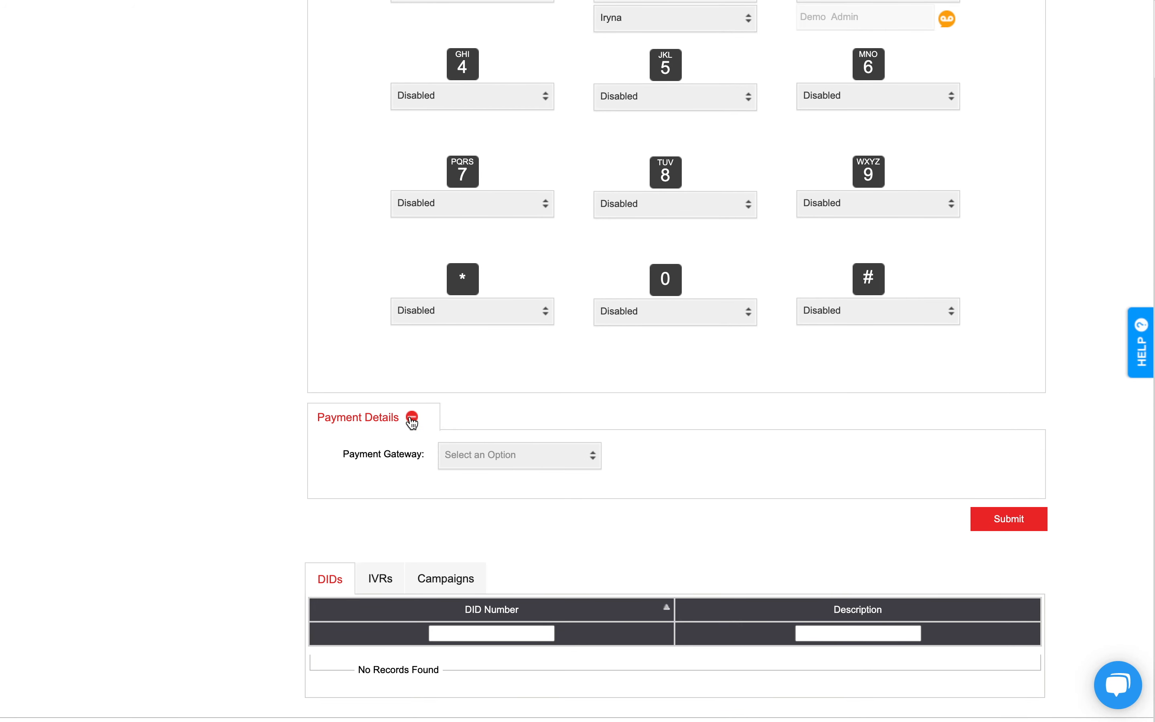
click(457, 456)
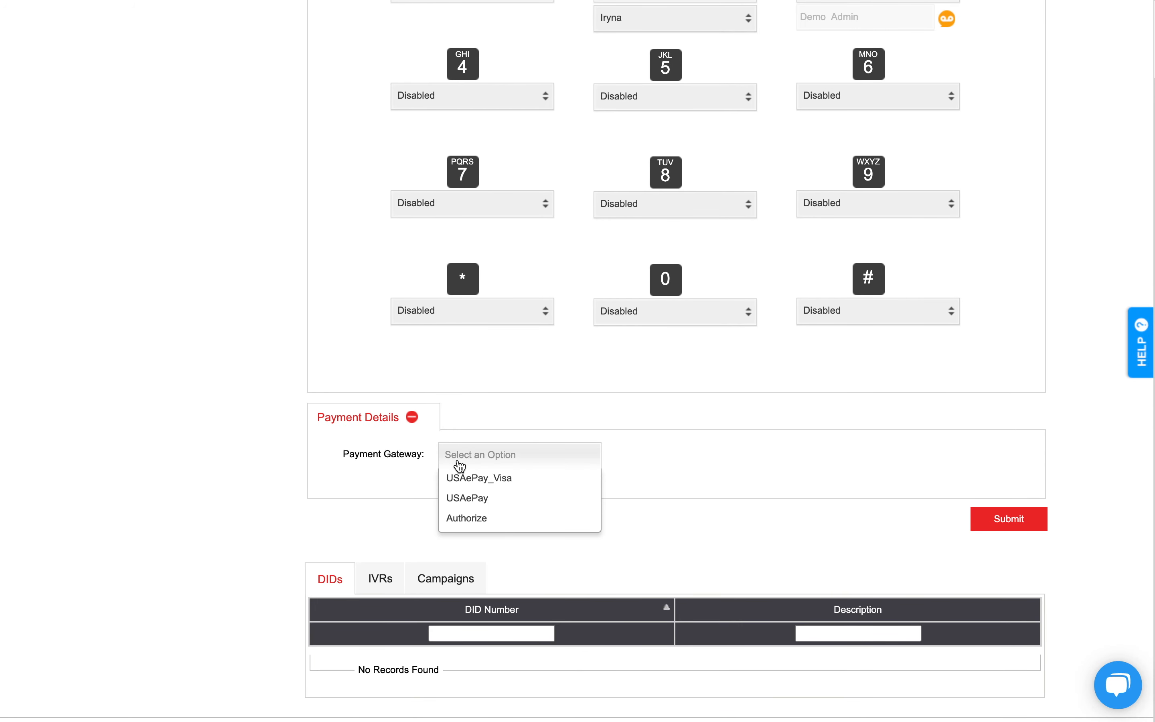
click(463, 507)
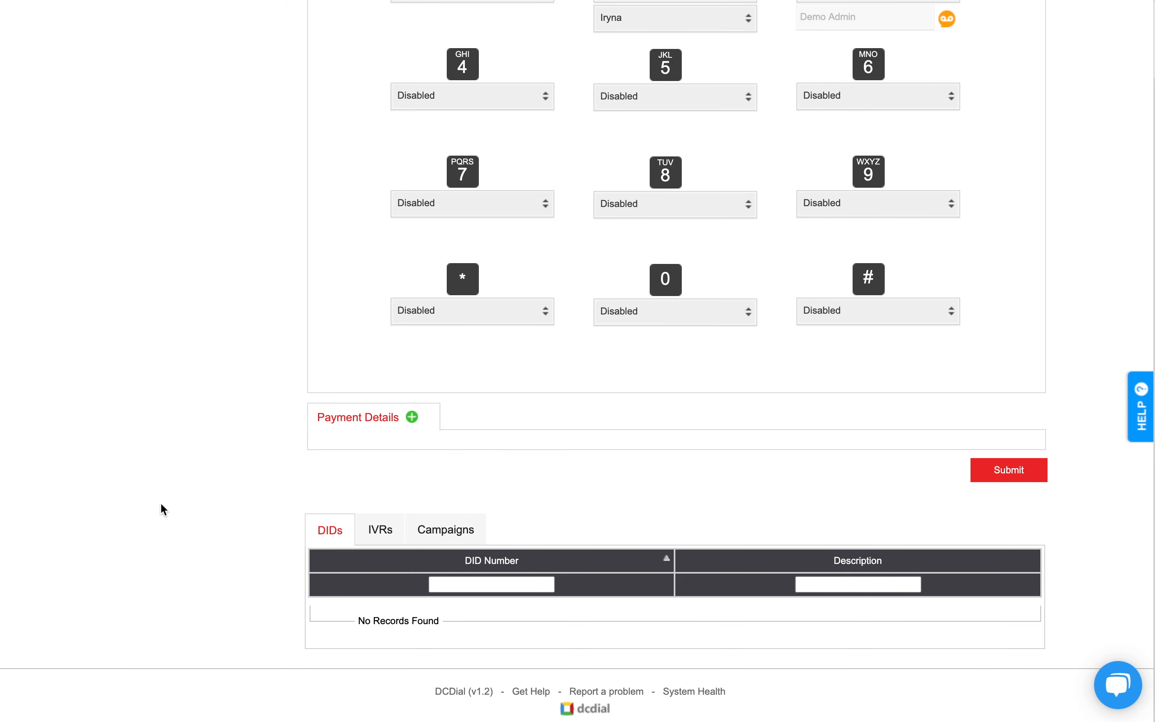
click(1017, 470)
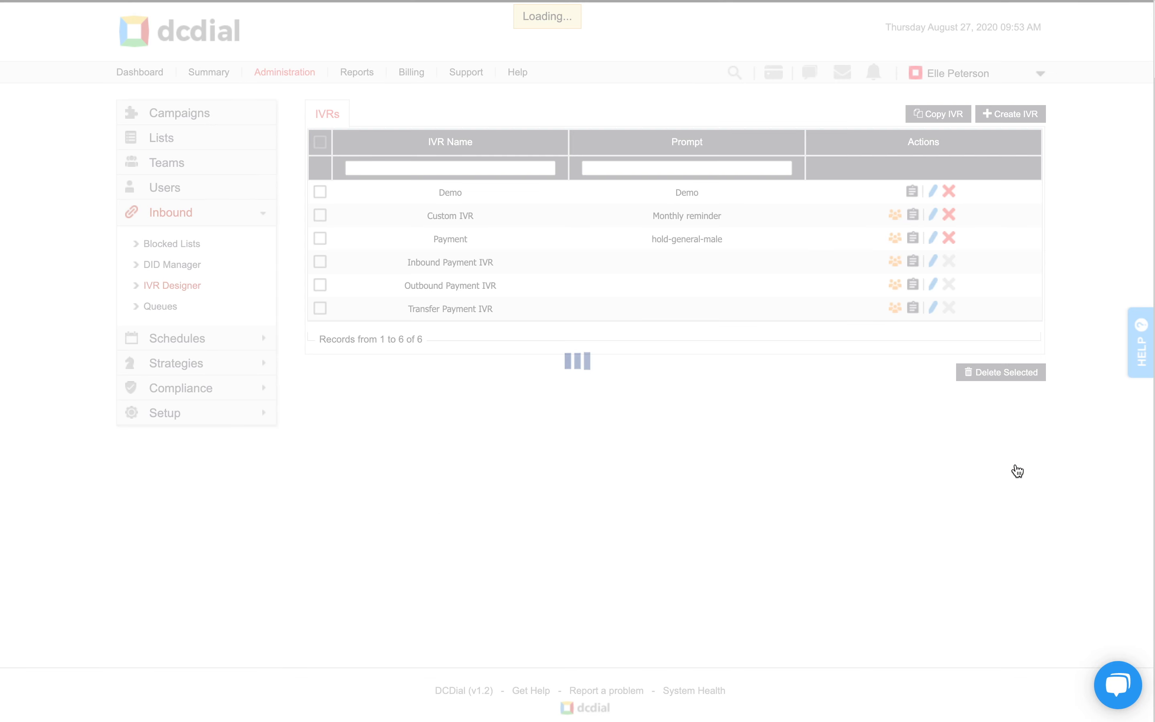